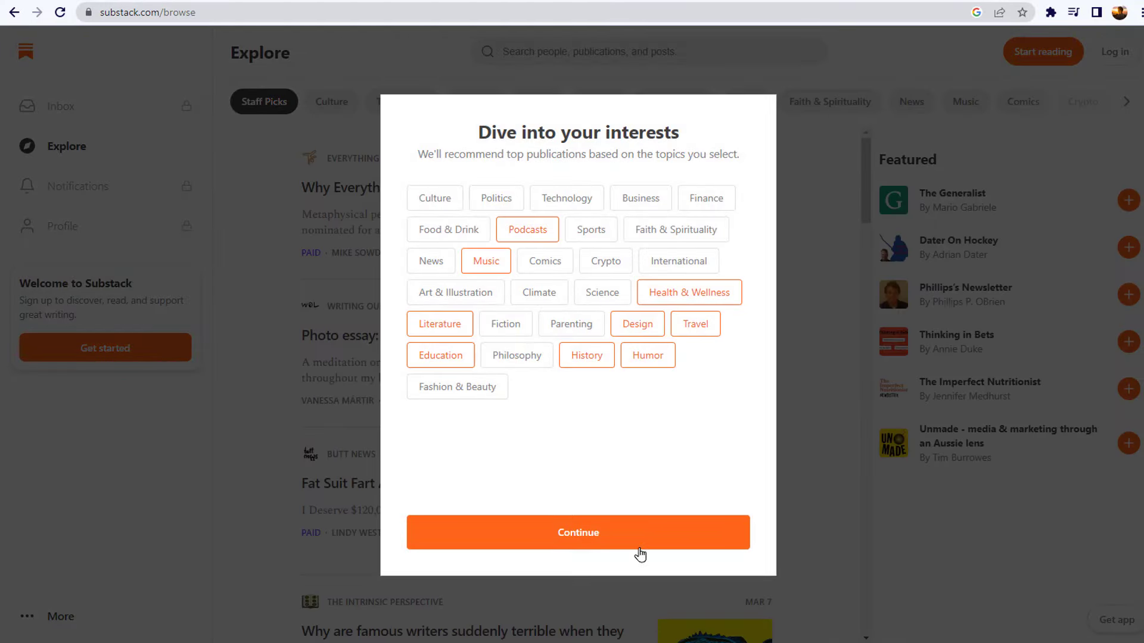
Finish choosing interest topics and start a new post draft from the sidebar
{"action": "left_click", "coordinate": [638, 539]}
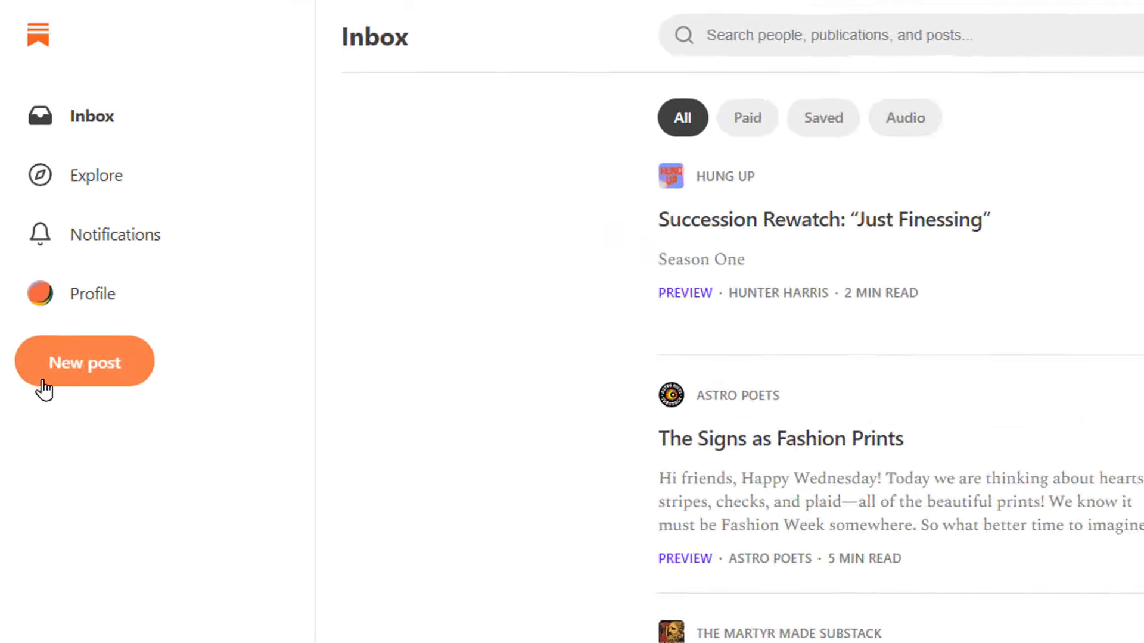
{"action": "left_click", "coordinate": [137, 461]}
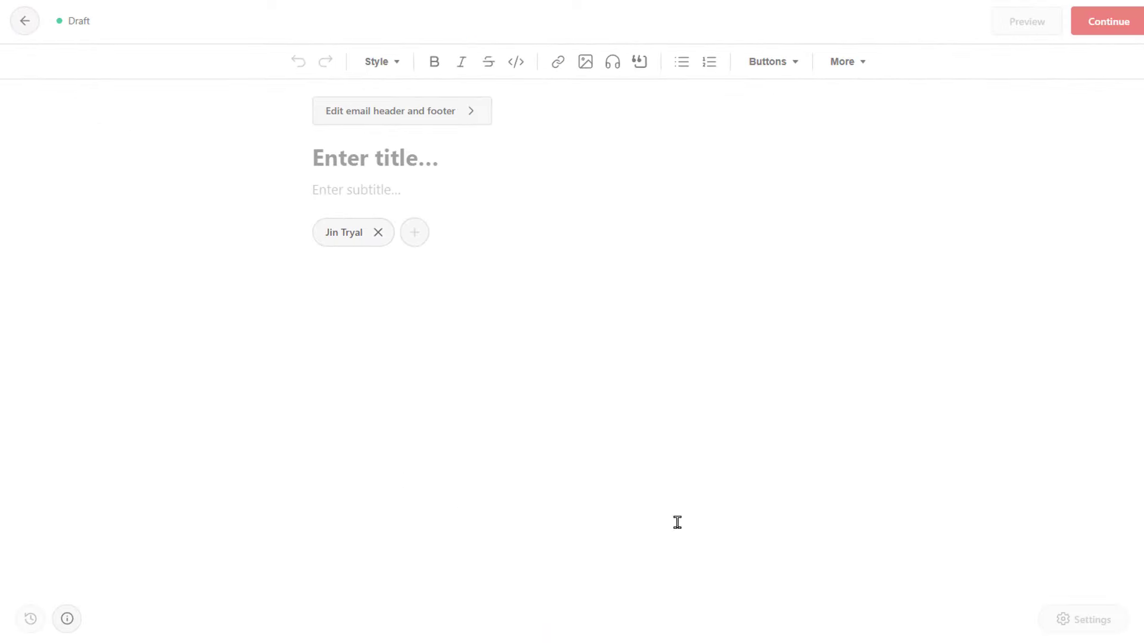
Title the post 'Welcome!' with subtitle 'We're gonna have lots of fun! Are you ready for it?'
{"action": "type", "text": "Welcome"}
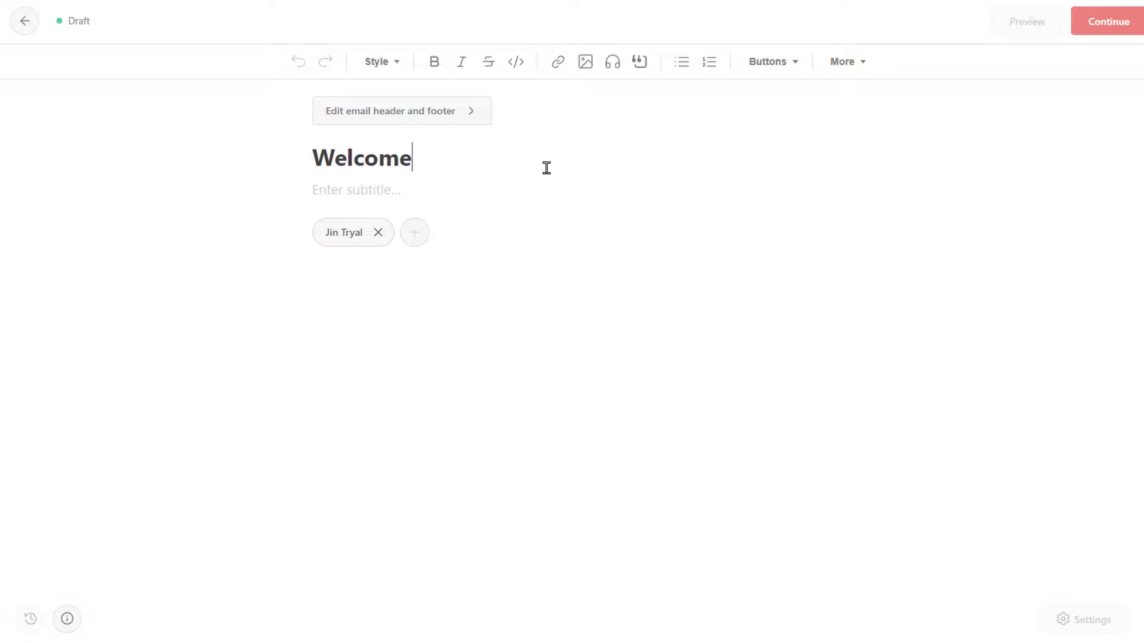
{"action": "left_click", "coordinate": [518, 187]}
{"action": "type", "text": "We're gonna have lots o"}
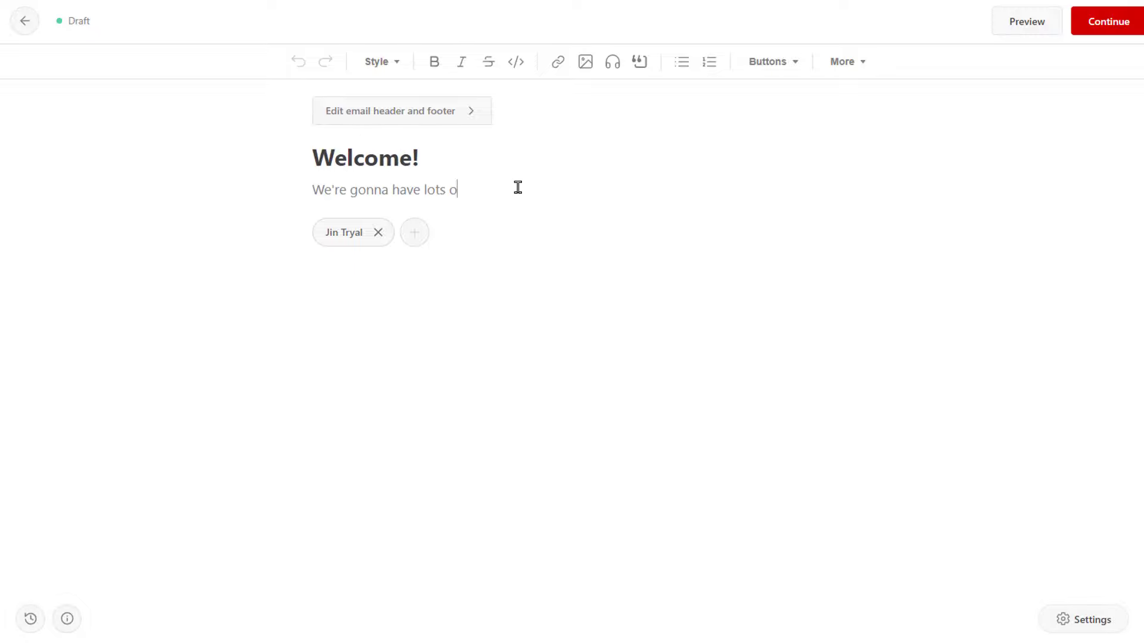
{"action": "type", "text": "f fun! Are you ready for it?"}
Insert a Subscribe now button and a Share button into the post body
{"action": "left_click", "coordinate": [795, 70]}
{"action": "left_click", "coordinate": [790, 99]}
{"action": "left_click", "coordinate": [780, 70]}
{"action": "left_click", "coordinate": [786, 202]}
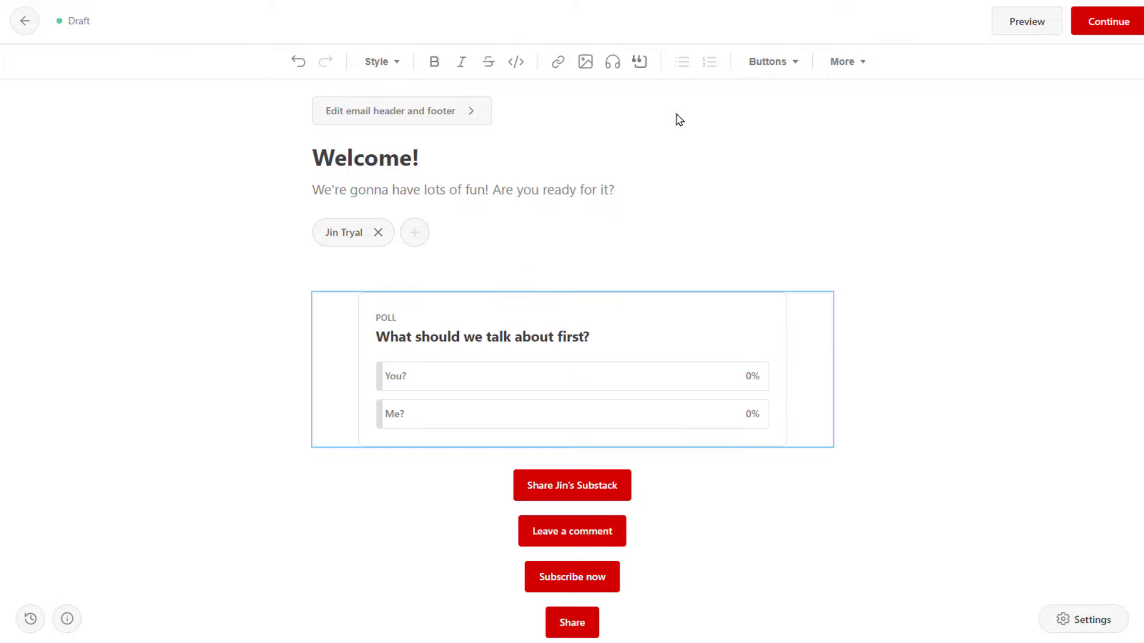
Try the image and audio insert options without adding media, then preview the post
{"action": "left_click", "coordinate": [585, 61]}
{"action": "left_click", "coordinate": [703, 111]}
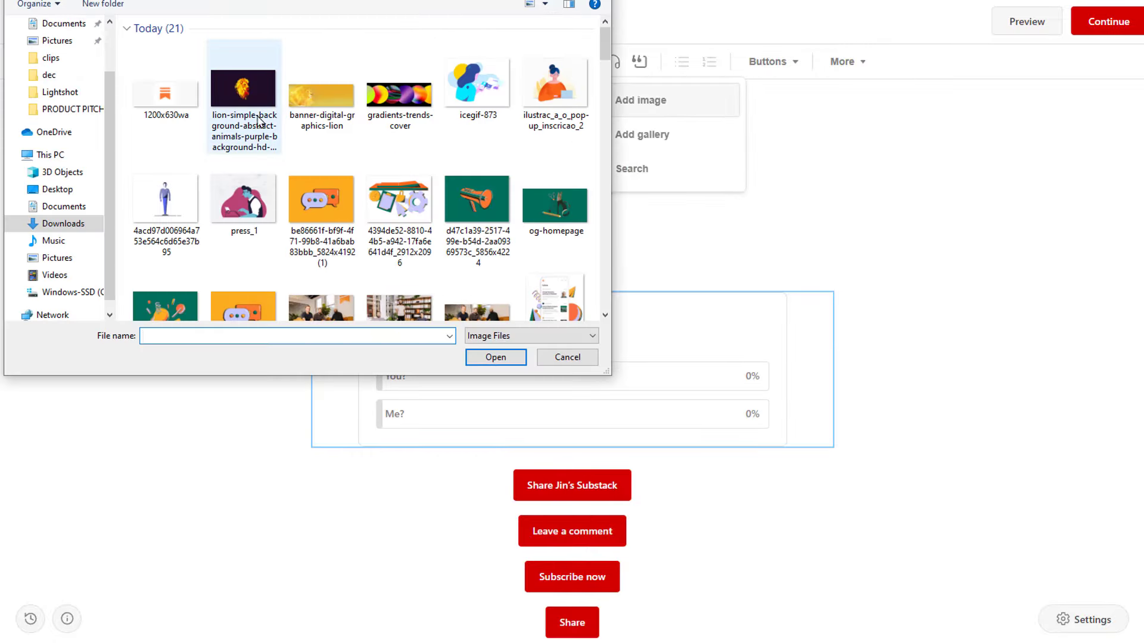
{"action": "key", "text": "Escape"}
{"action": "left_click", "coordinate": [1127, 312]}
{"action": "left_click", "coordinate": [614, 61]}
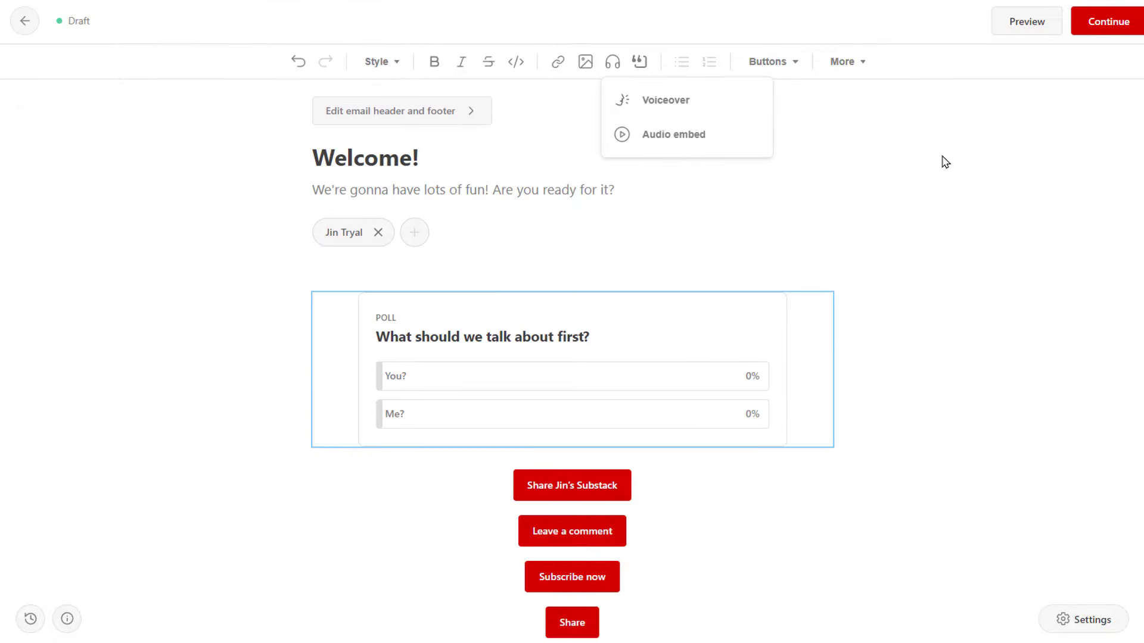
{"action": "left_click", "coordinate": [1027, 21]}
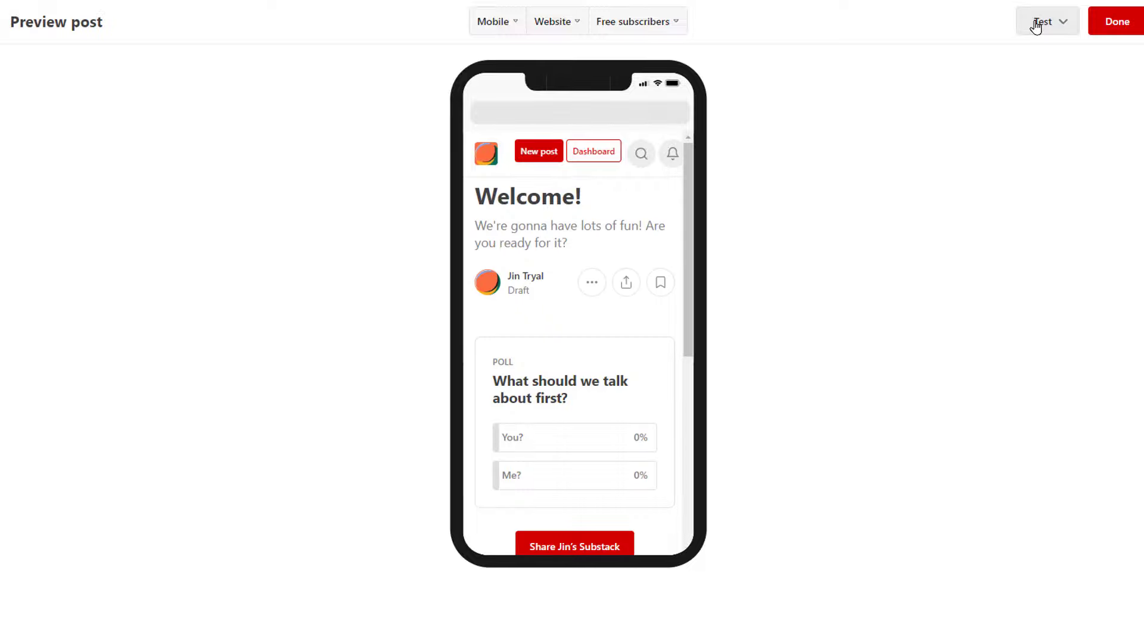
Scroll up and down through the mobile preview of the Welcome! post
{"action": "scroll", "coordinate": [593, 274], "scroll_direction": "down", "scroll_amount": 3}
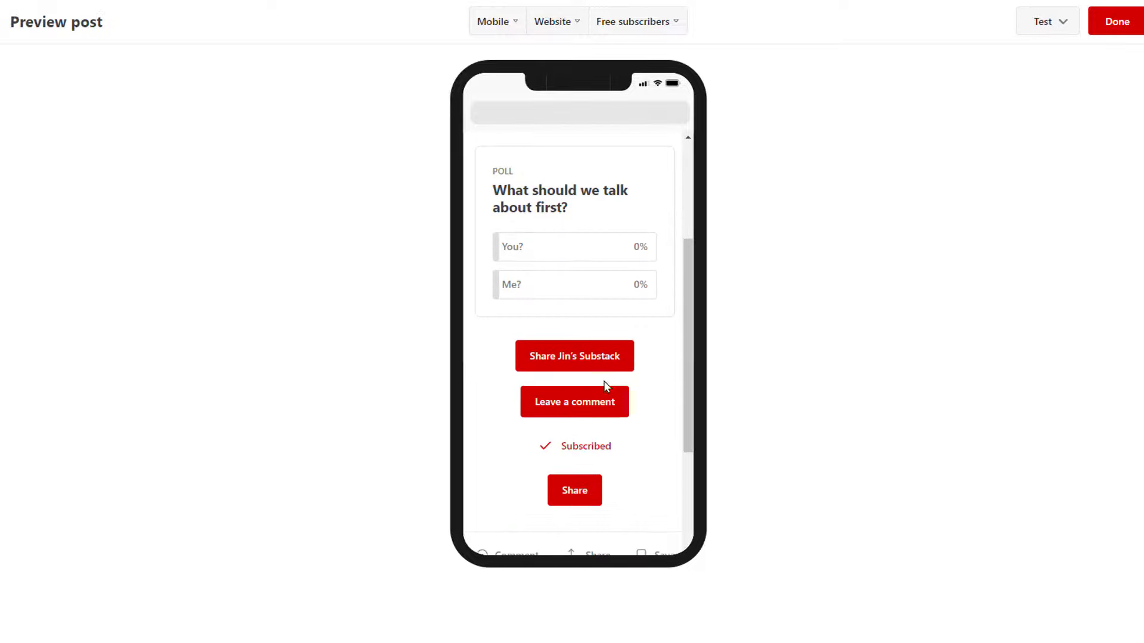
{"action": "scroll", "coordinate": [609, 456], "scroll_direction": "up", "scroll_amount": 3}
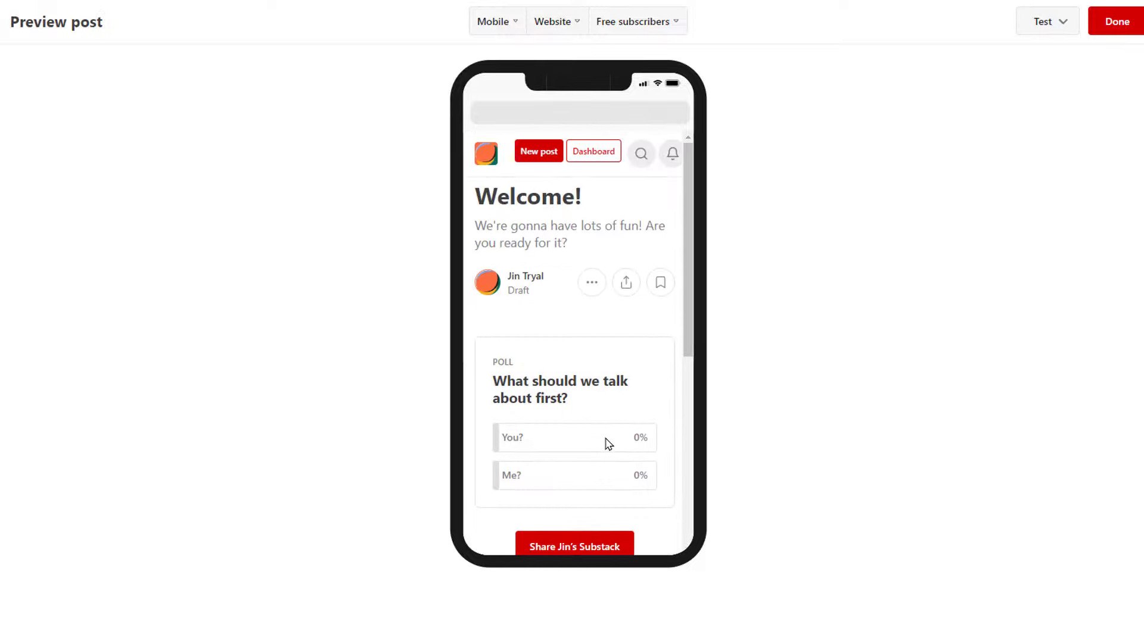
{"action": "scroll", "coordinate": [608, 441], "scroll_direction": "down", "scroll_amount": 6}
{"action": "scroll", "coordinate": [608, 441], "scroll_direction": "up", "scroll_amount": 6}
{"action": "scroll", "coordinate": [658, 437], "scroll_direction": "down", "scroll_amount": 1}
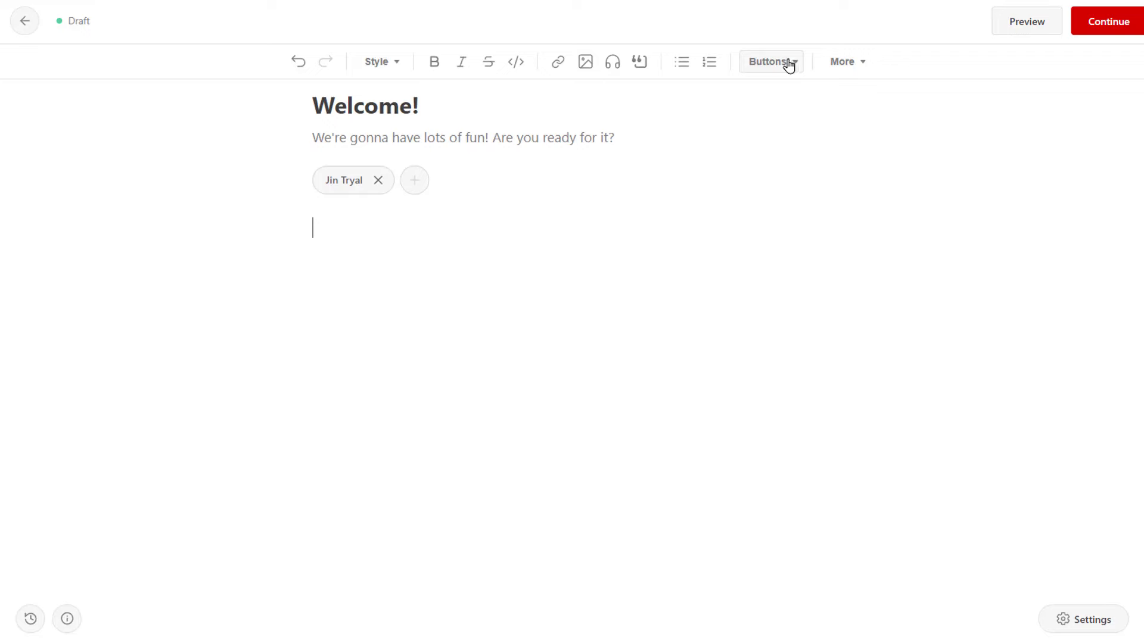
Add Share this post, captioned share and Writer referral blocks, then start inserting a link
{"action": "left_click", "coordinate": [758, 71]}
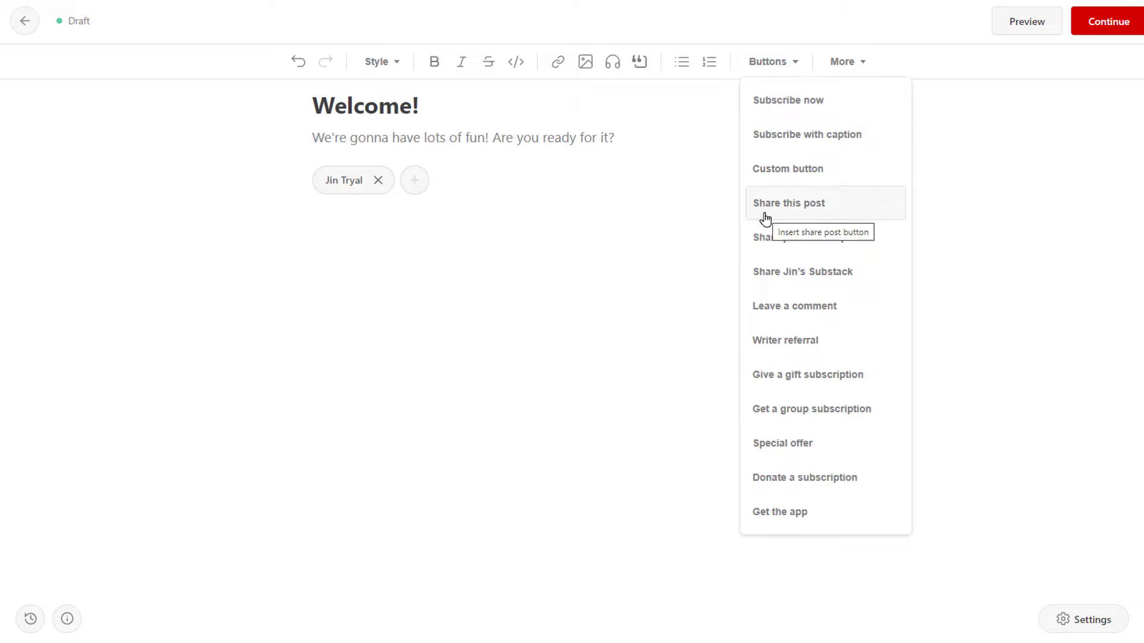
{"action": "left_click", "coordinate": [856, 215]}
{"action": "left_click", "coordinate": [781, 65]}
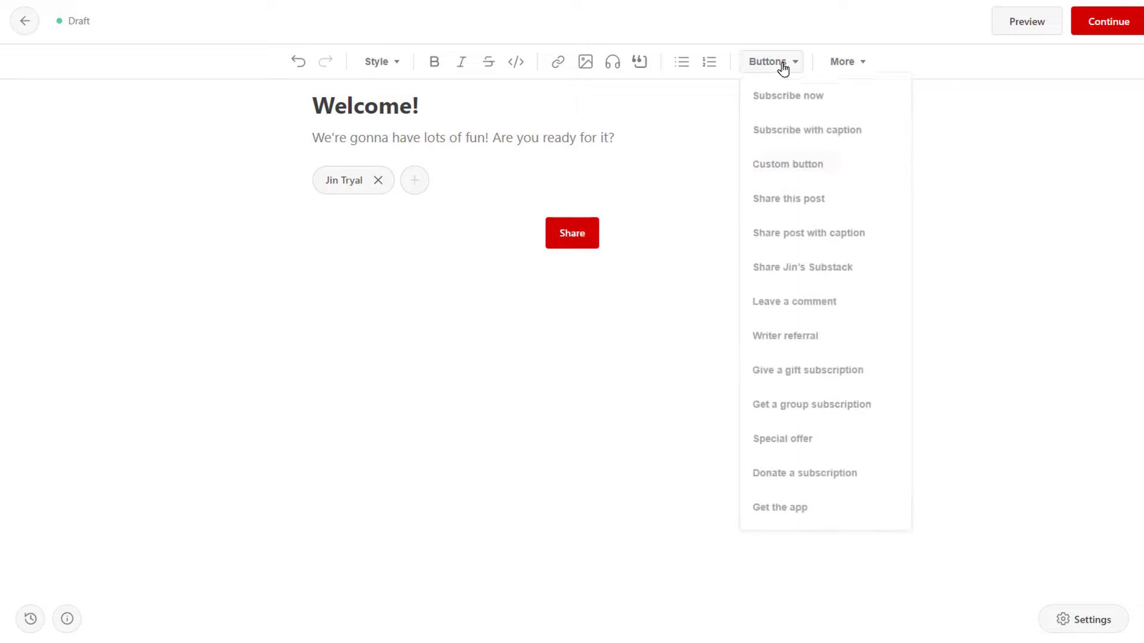
{"action": "left_click", "coordinate": [878, 250]}
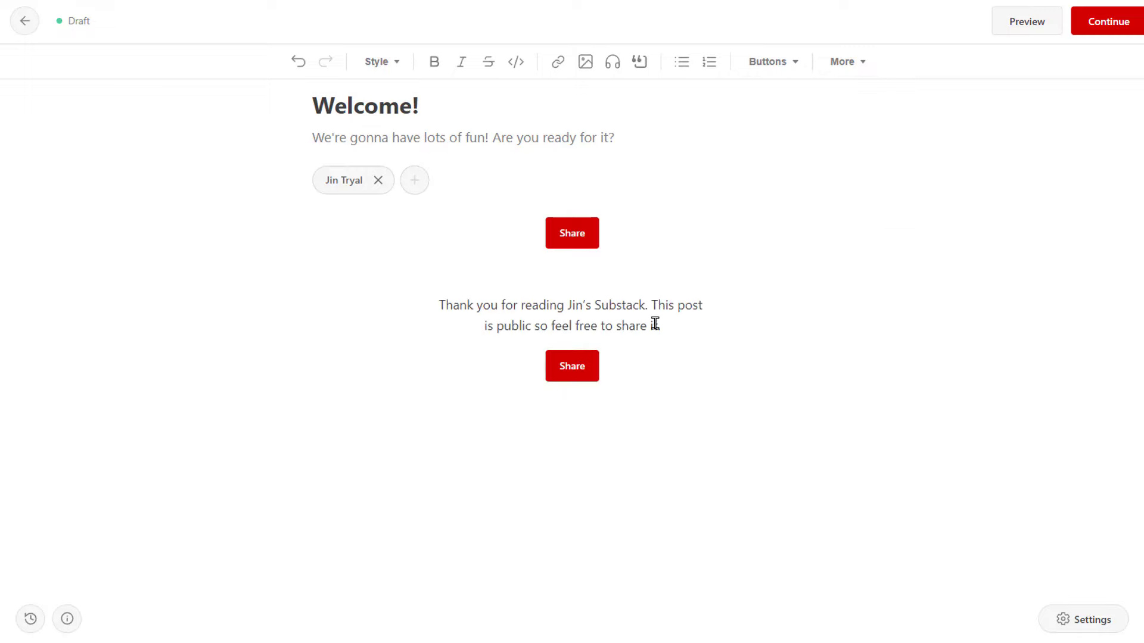
{"action": "left_click", "coordinate": [774, 73]}
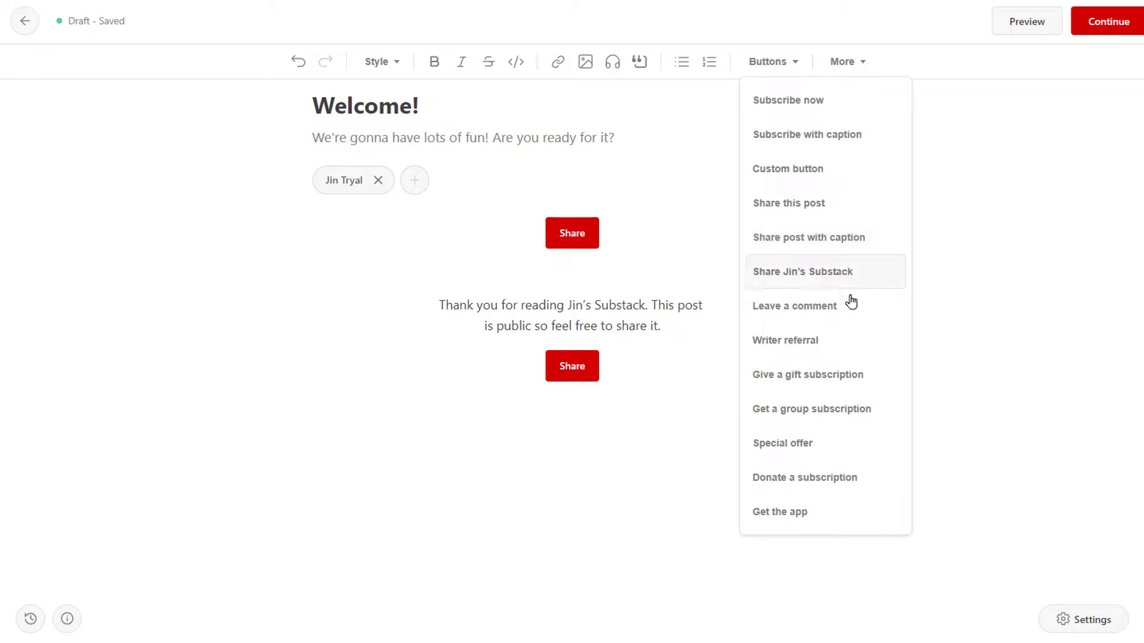
{"action": "left_click", "coordinate": [873, 340]}
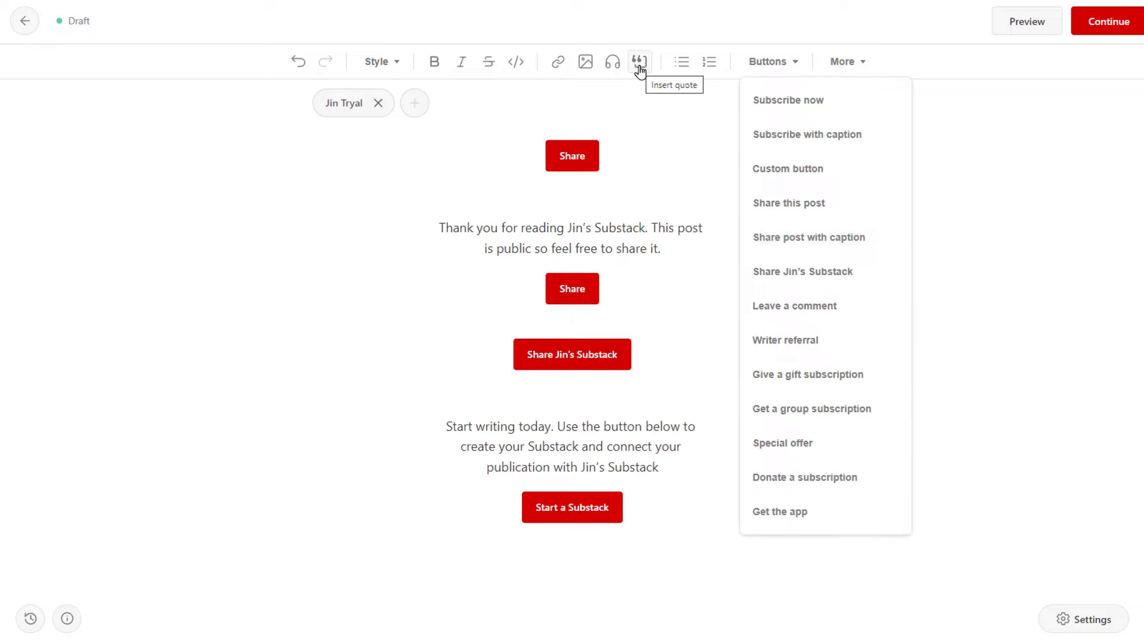
{"action": "left_click", "coordinate": [555, 70]}
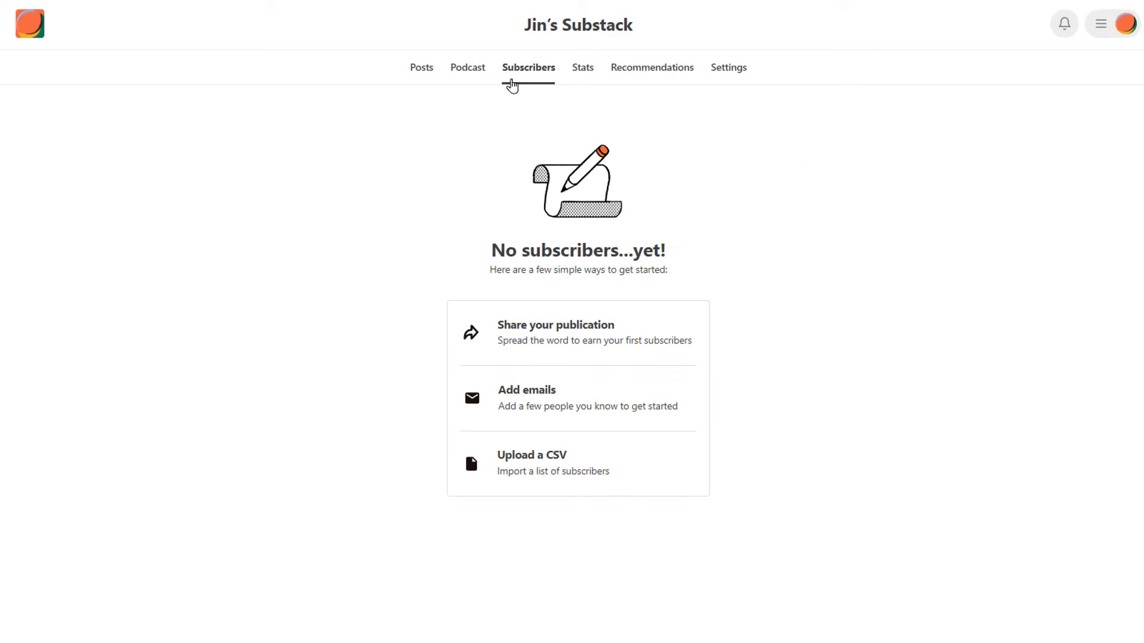
View the publication's Stats for Emails, Pledges and Audience insights
{"action": "left_click", "coordinate": [575, 82]}
{"action": "left_click", "coordinate": [225, 167]}
{"action": "left_click", "coordinate": [276, 181]}
{"action": "left_click", "coordinate": [411, 182]}
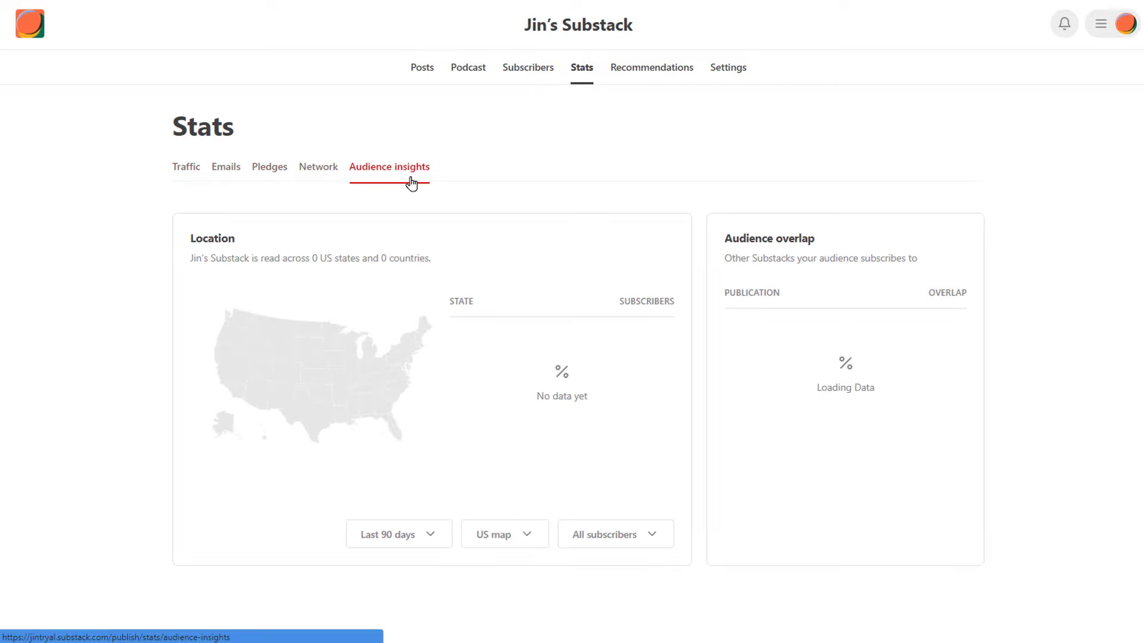
Open publication Settings and jump to the Analytics and Exports sections
{"action": "left_click", "coordinate": [736, 77]}
{"action": "left_click", "coordinate": [299, 381]}
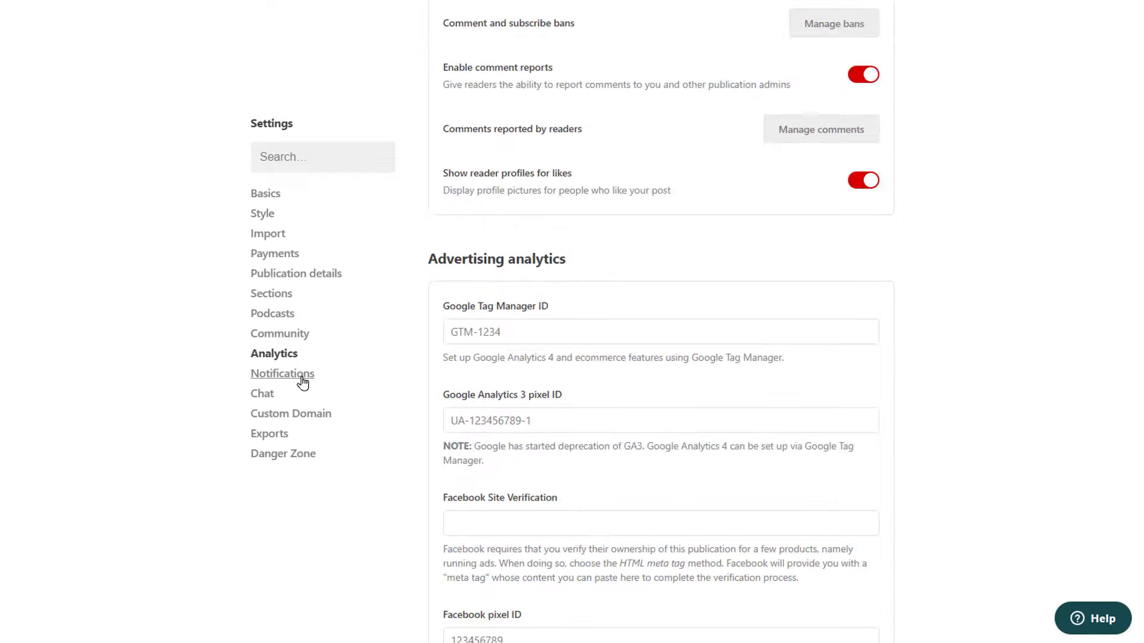
{"action": "left_click", "coordinate": [269, 435]}
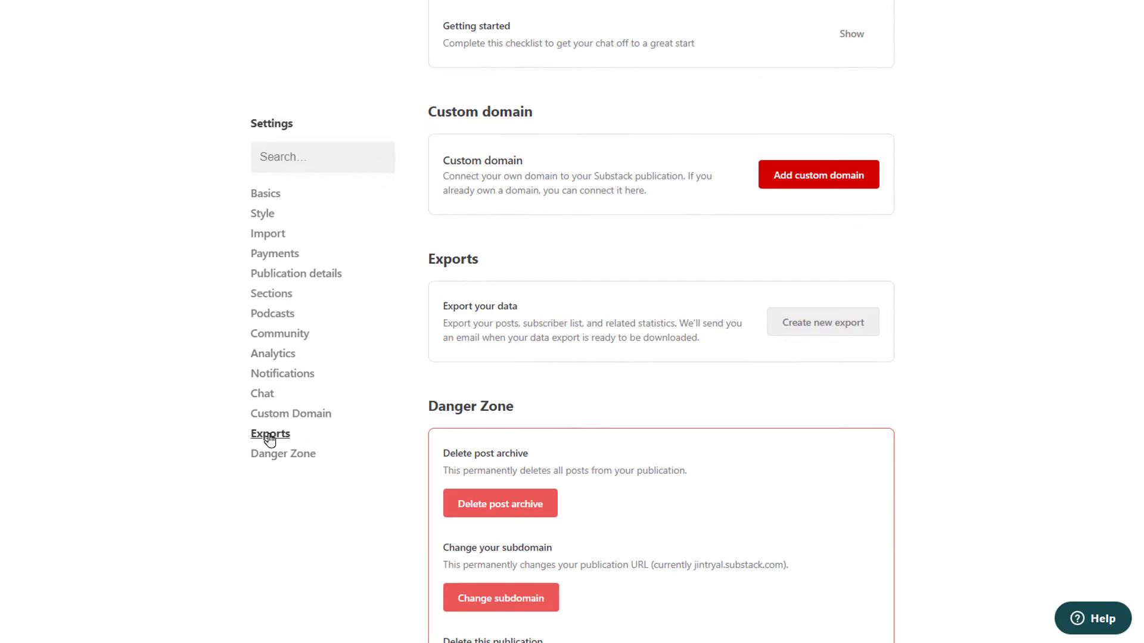